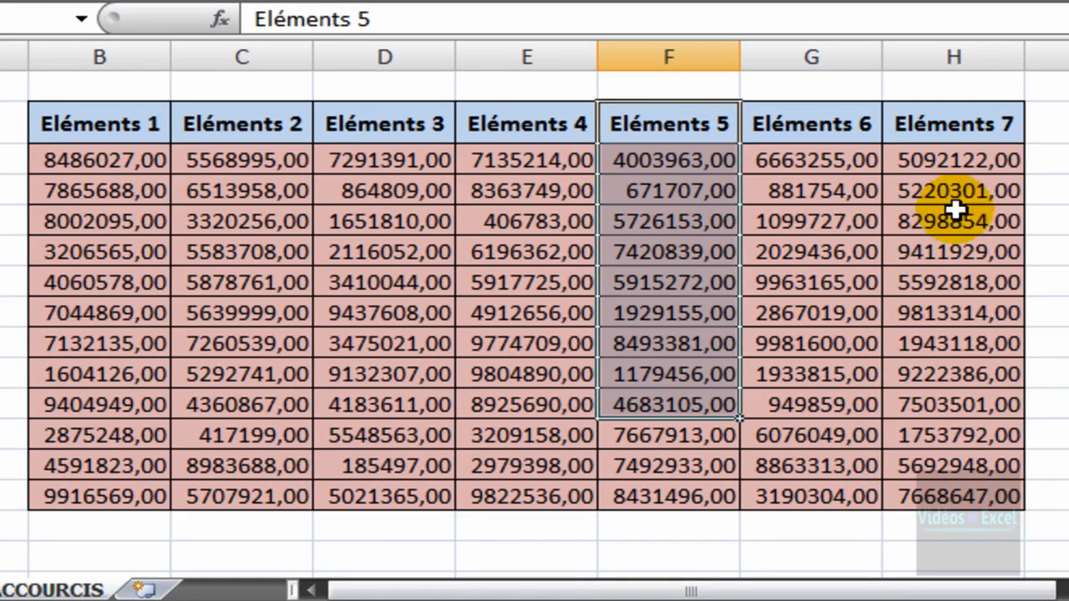
# Select the Eléments 1 header together with the separate cells C9, E9, E5, G6, G10 and G12
pyautogui.click(147, 219)
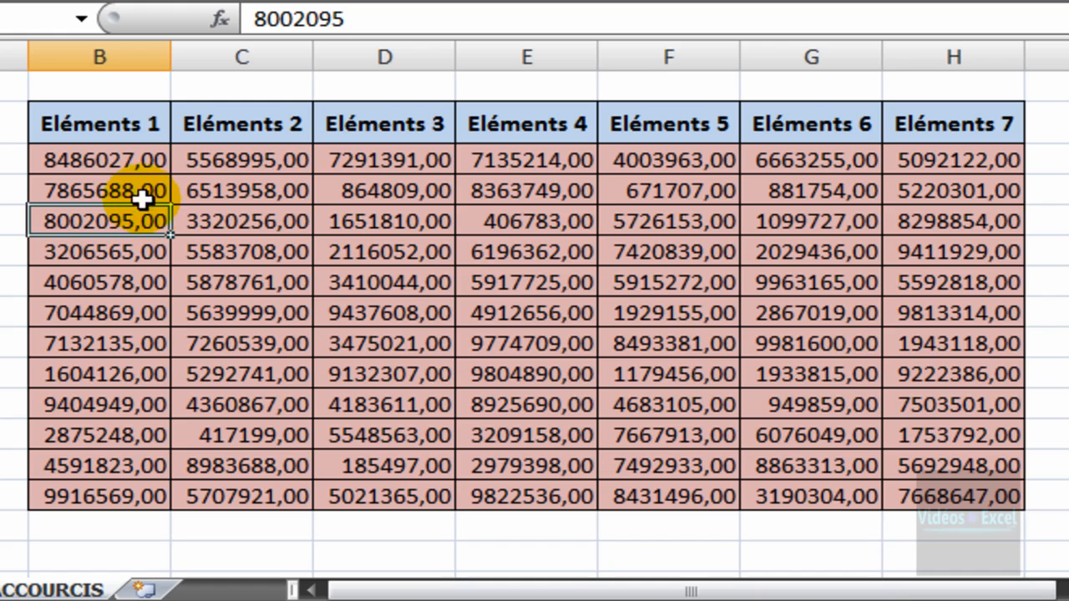
pyautogui.click(112, 124)
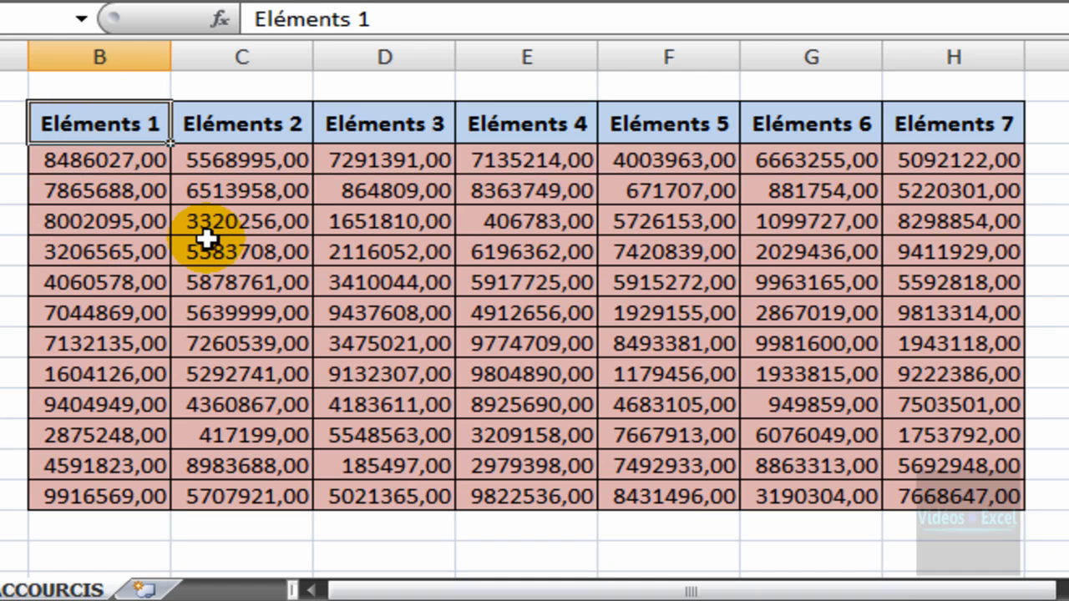
pyautogui.click(248, 343)
pyautogui.keyDown('ctrl'); pyautogui.click(513, 343); pyautogui.keyUp('ctrl')
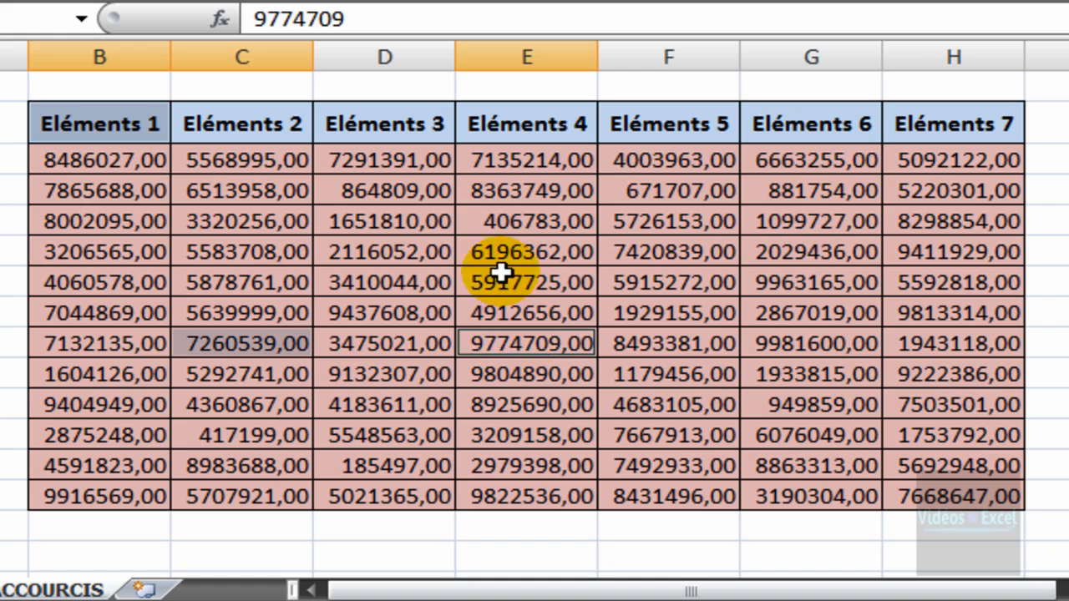
pyautogui.keyDown('ctrl'); pyautogui.click(505, 223); pyautogui.keyUp('ctrl')
pyautogui.keyDown('ctrl'); pyautogui.click(768, 243); pyautogui.keyUp('ctrl')
pyautogui.keyDown('ctrl'); pyautogui.click(814, 374); pyautogui.keyUp('ctrl')
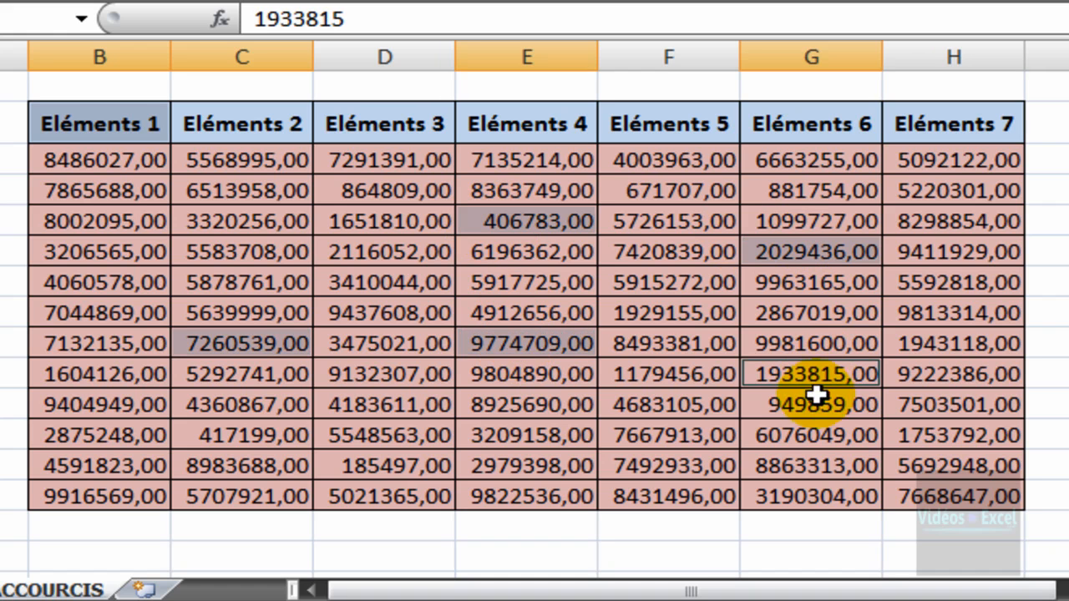
pyautogui.keyDown('ctrl'); pyautogui.click(793, 436); pyautogui.keyUp('ctrl')
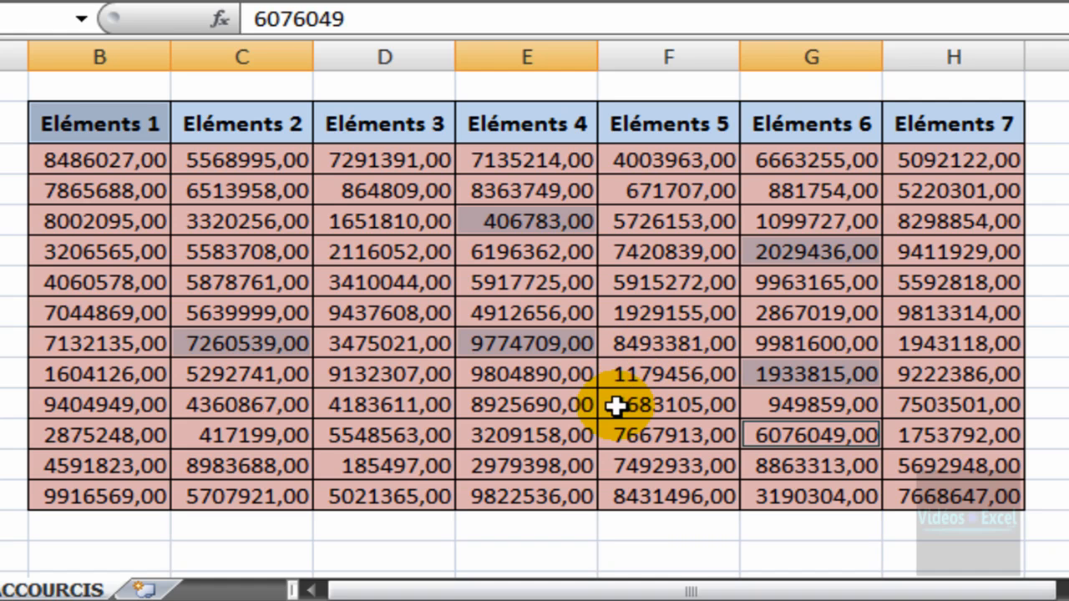
pyautogui.click(662, 435)
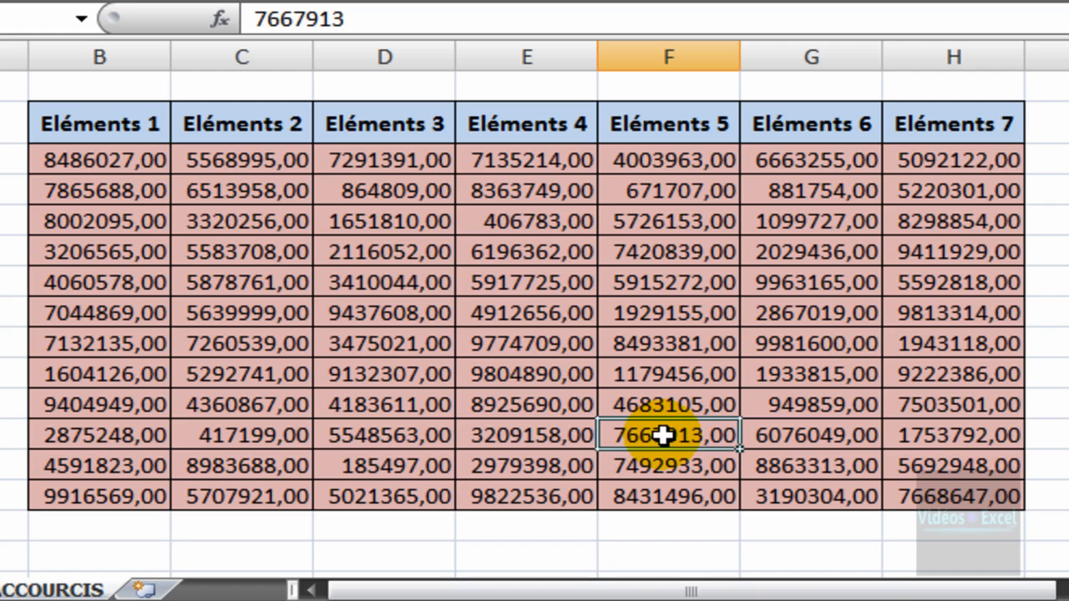
# Select the contiguous block from the Eléments 1 header to D6, and extend it to E12
pyautogui.click(79, 124)
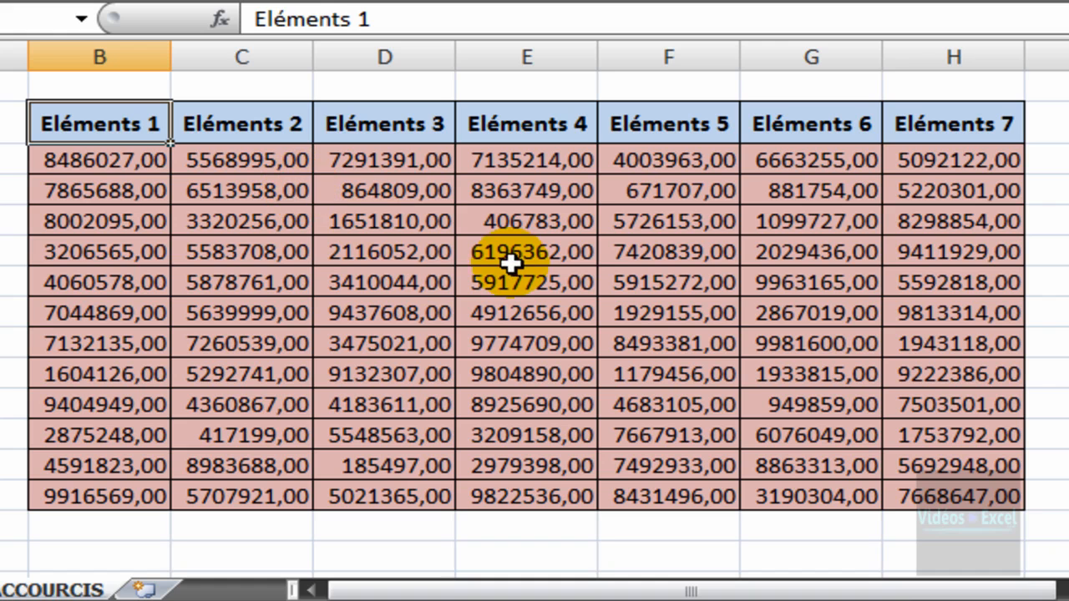
pyautogui.keyDown('shift'); pyautogui.click(405, 252); pyautogui.keyUp('shift')
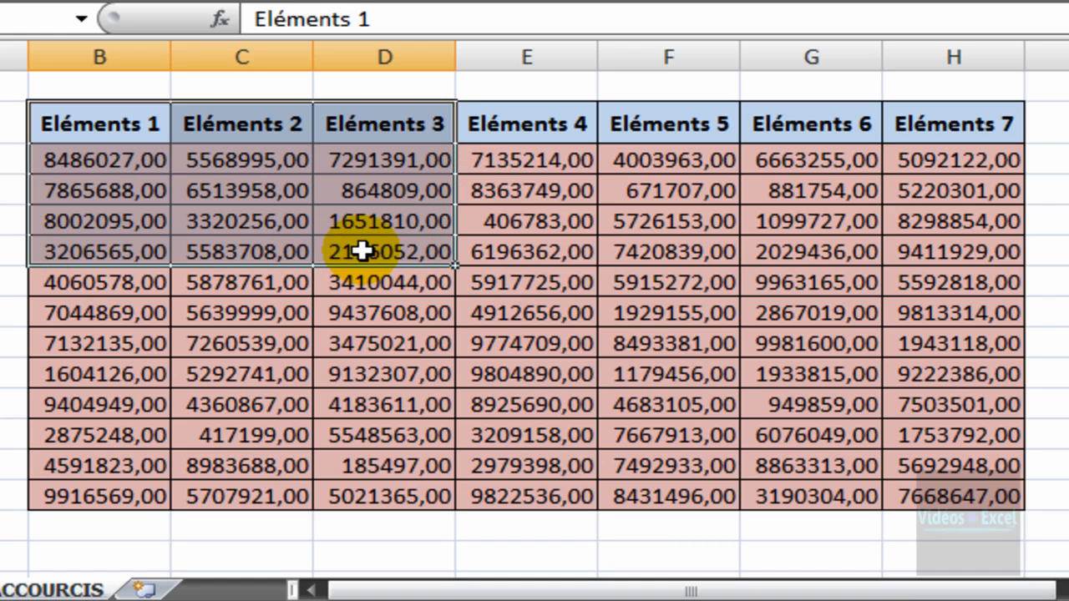
pyautogui.keyDown('shift'); pyautogui.click(535, 435); pyautogui.keyUp('shift')
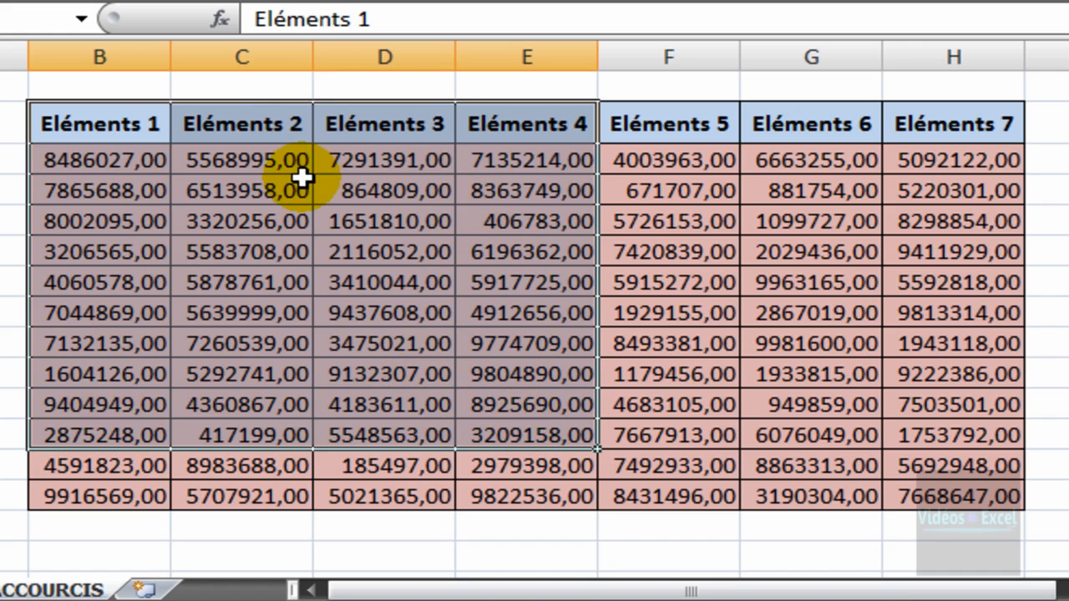
pyautogui.click(704, 217)
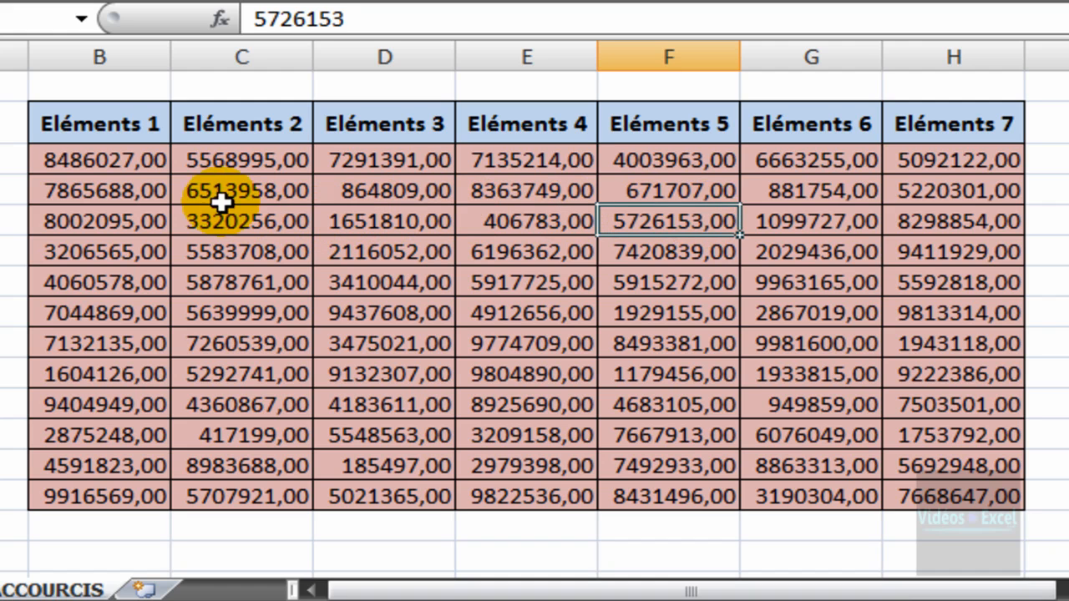
pyautogui.click(131, 125)
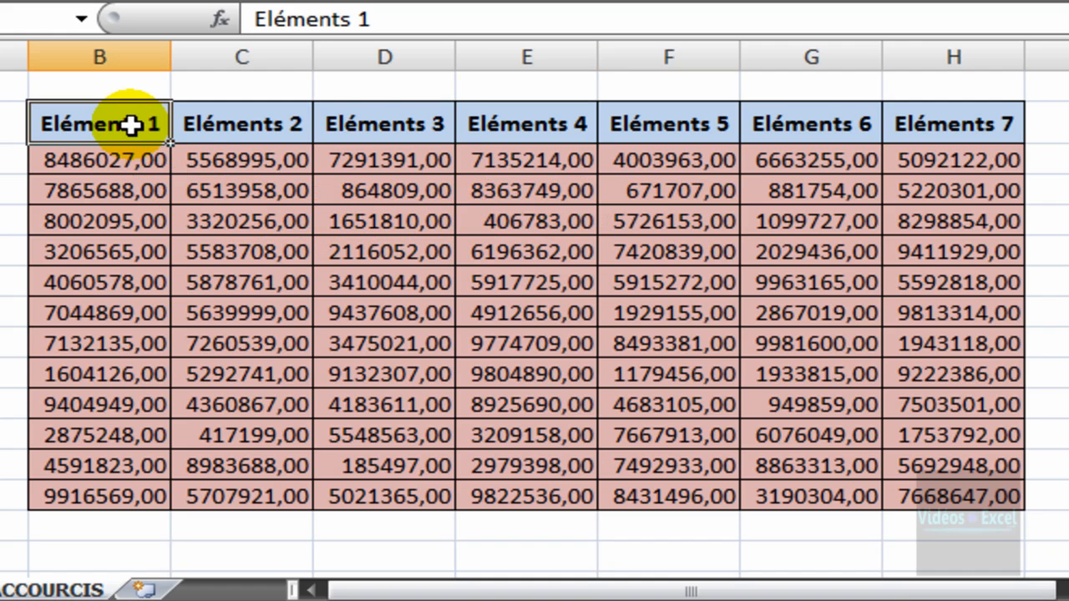
pyautogui.click(355, 121)
pyautogui.click(687, 134)
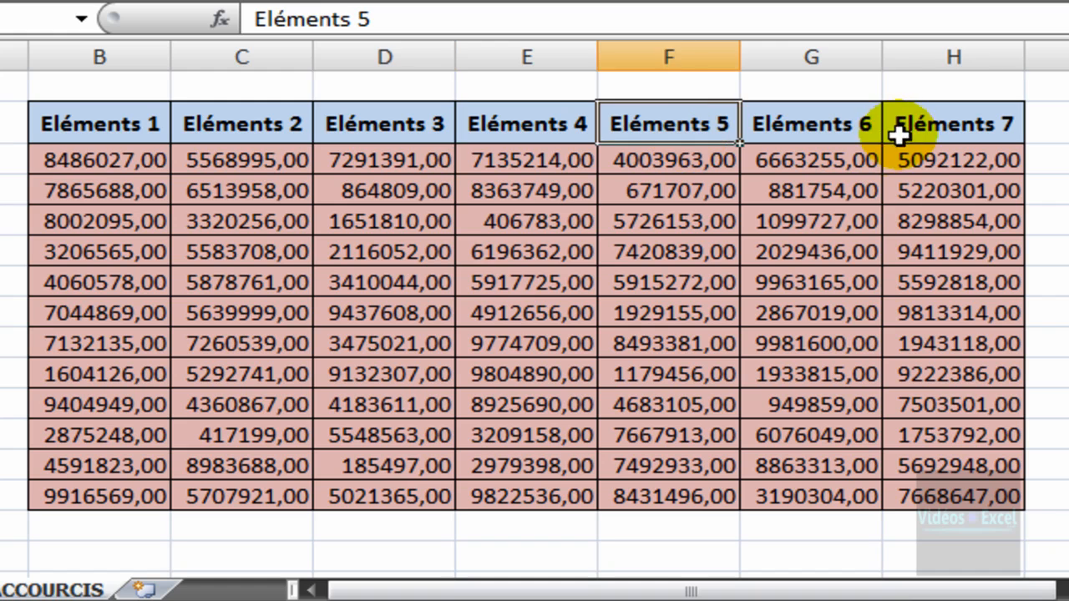
pyautogui.click(898, 136)
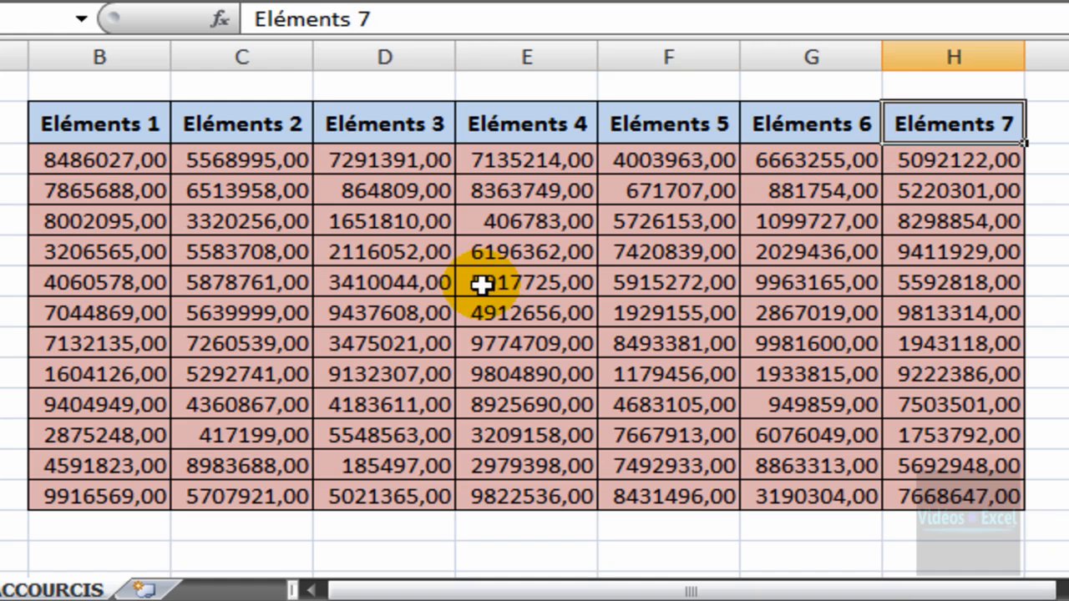
# Select the Eléments 1 column of the table from its header down to the last value
pyautogui.click(87, 123)
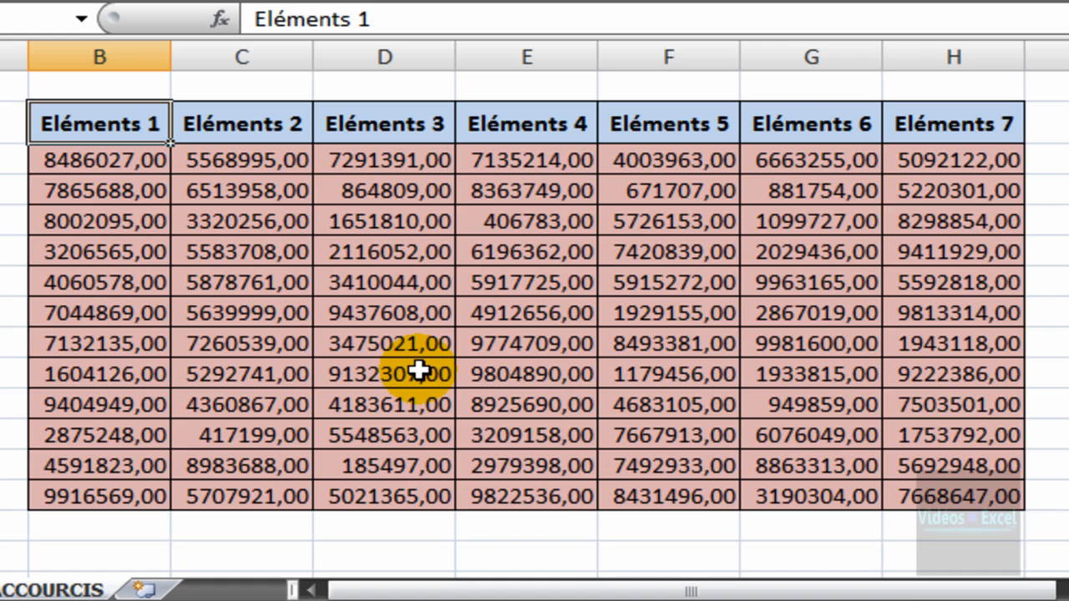
pyautogui.hotkey('ctrl', 'shift', 'Down')
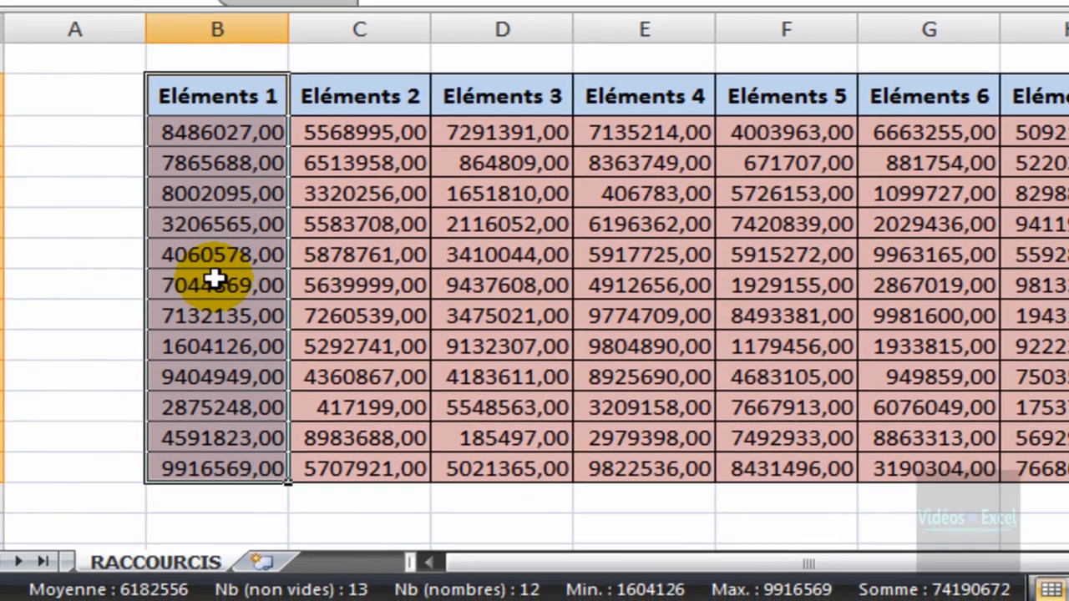
pyautogui.click(99, 313)
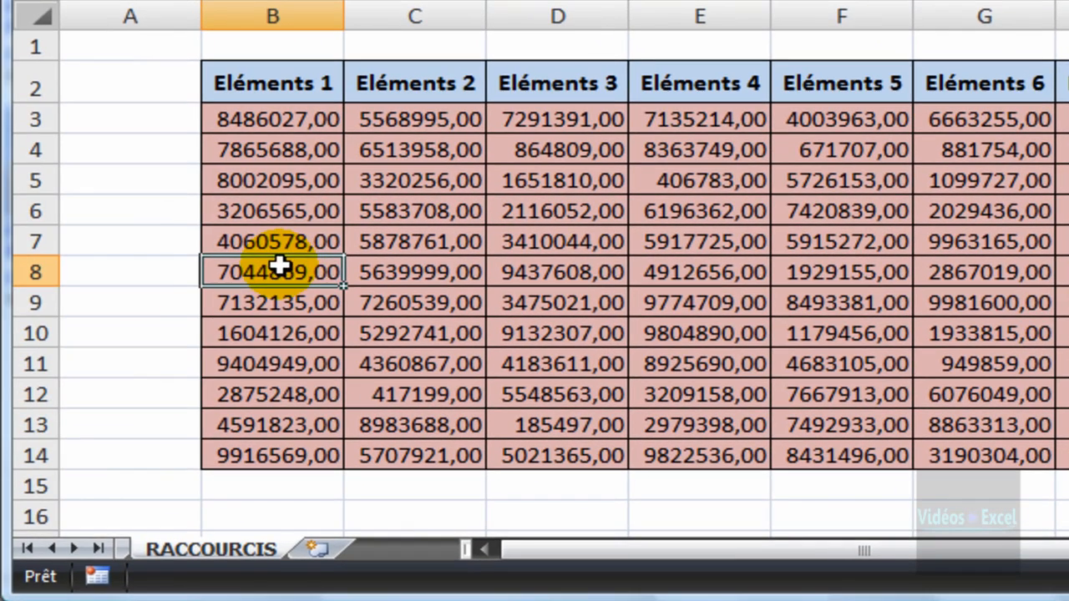
# Insert an empty row above row 8 and select the Eléments 1 column from its header down to the gap
pyautogui.rightClick(29, 270)
pyautogui.click(179, 423)
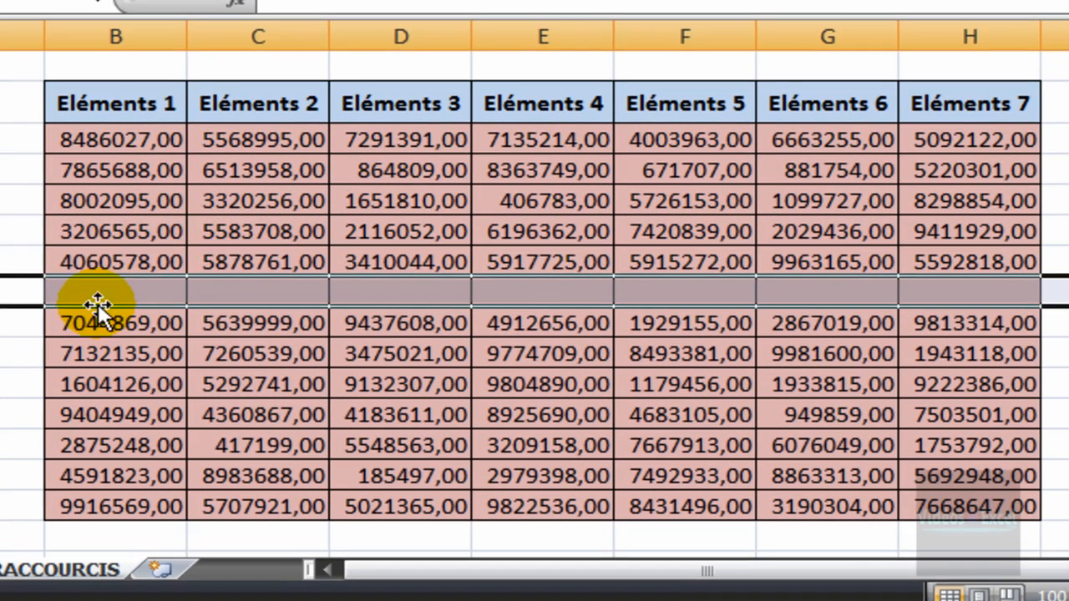
pyautogui.click(99, 300)
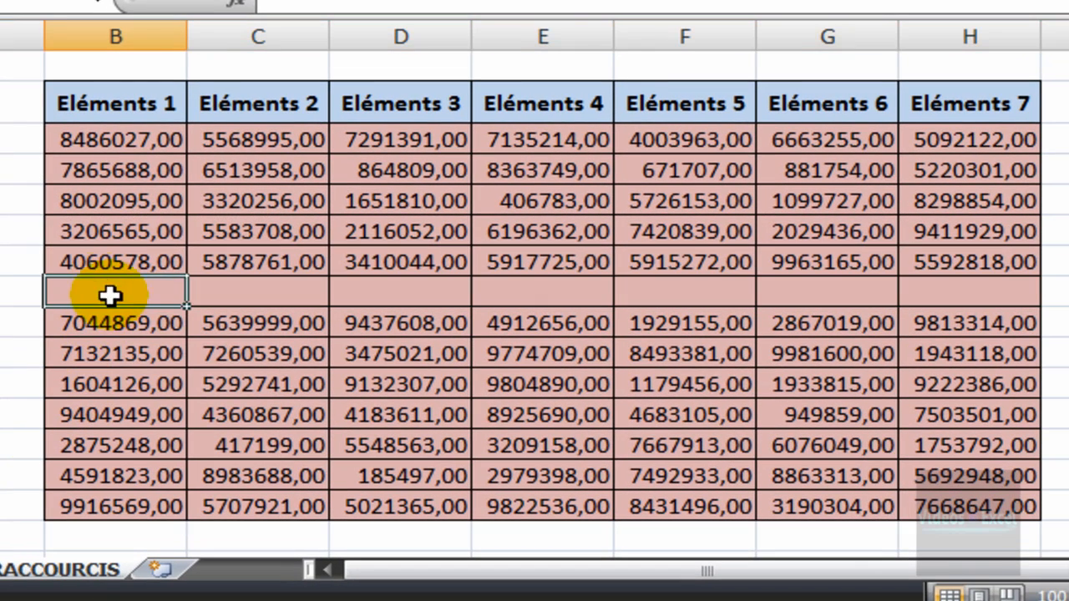
pyautogui.click(116, 117)
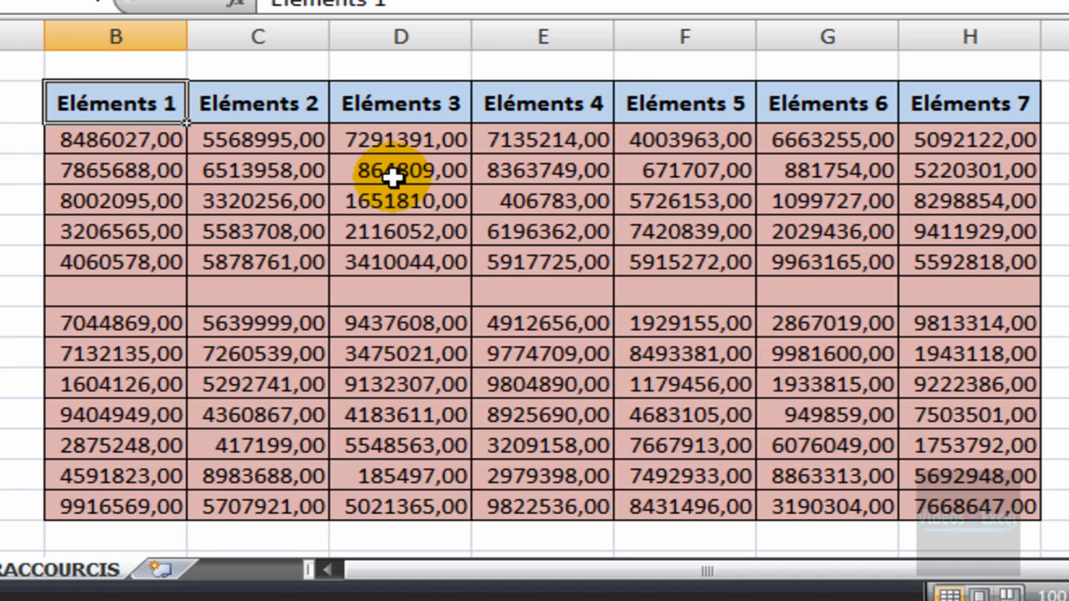
pyautogui.hotkey('ctrl', 'shift', 'Down')
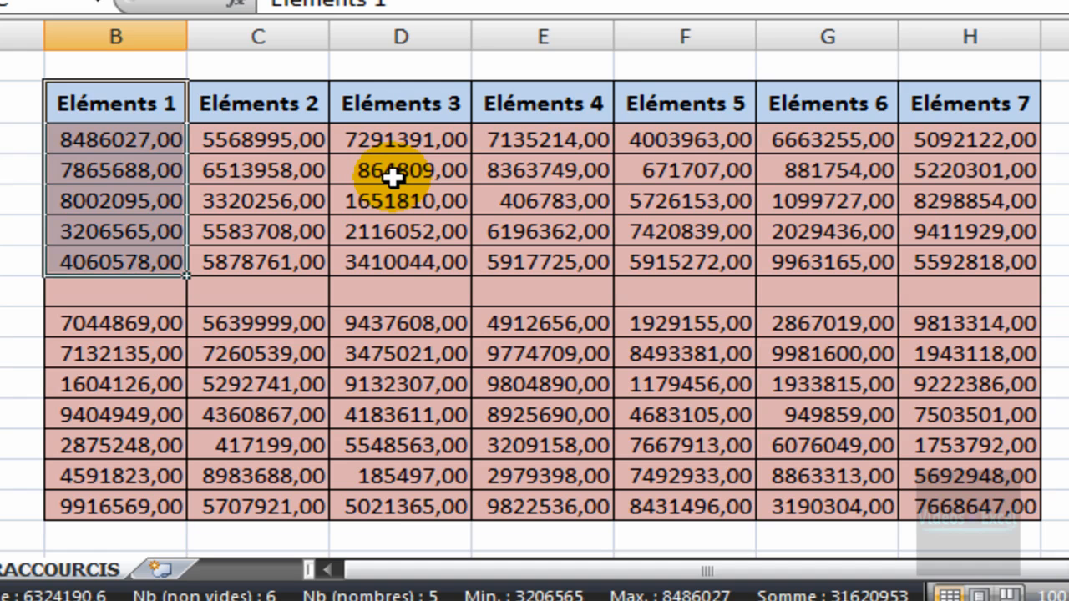
# Delete the empty row 8 from the table
pyautogui.click(81, 288)
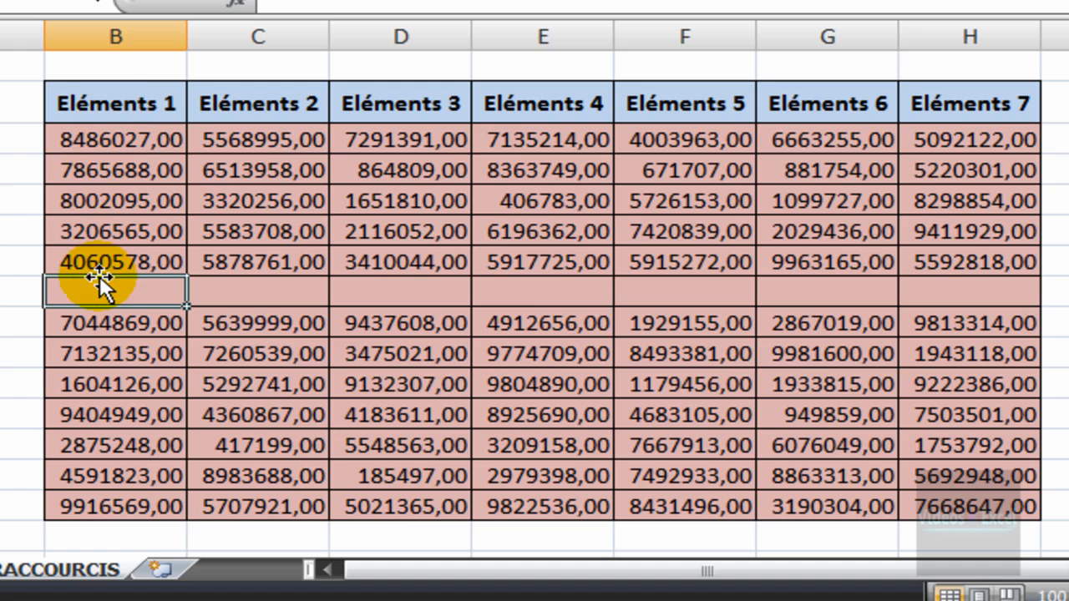
pyautogui.hotkey('shift', 'space')
pyautogui.hotkey('ctrl', '-')
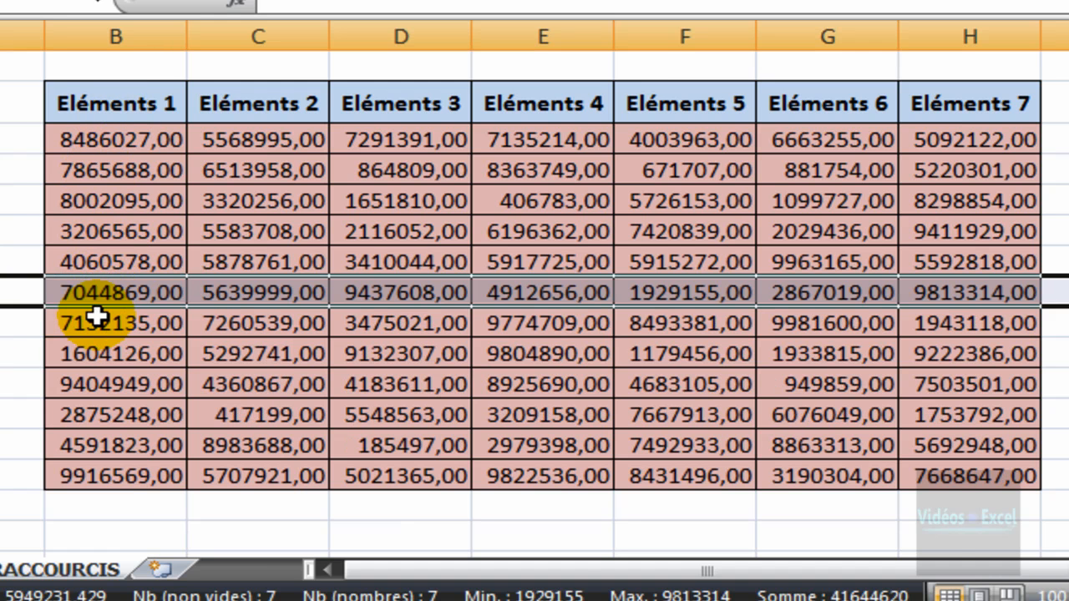
pyautogui.click(100, 317)
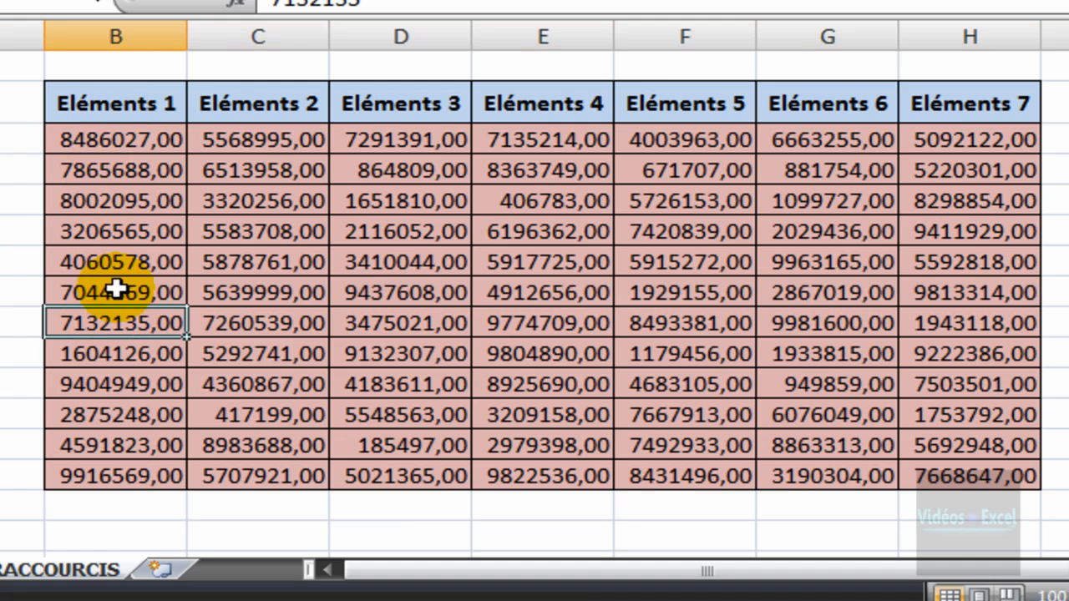
# Select the full Eléments 1, Eléments 3, Eléments 5 and Eléments 7 columns together, headers included, as one multiple selection
pyautogui.click(117, 106)
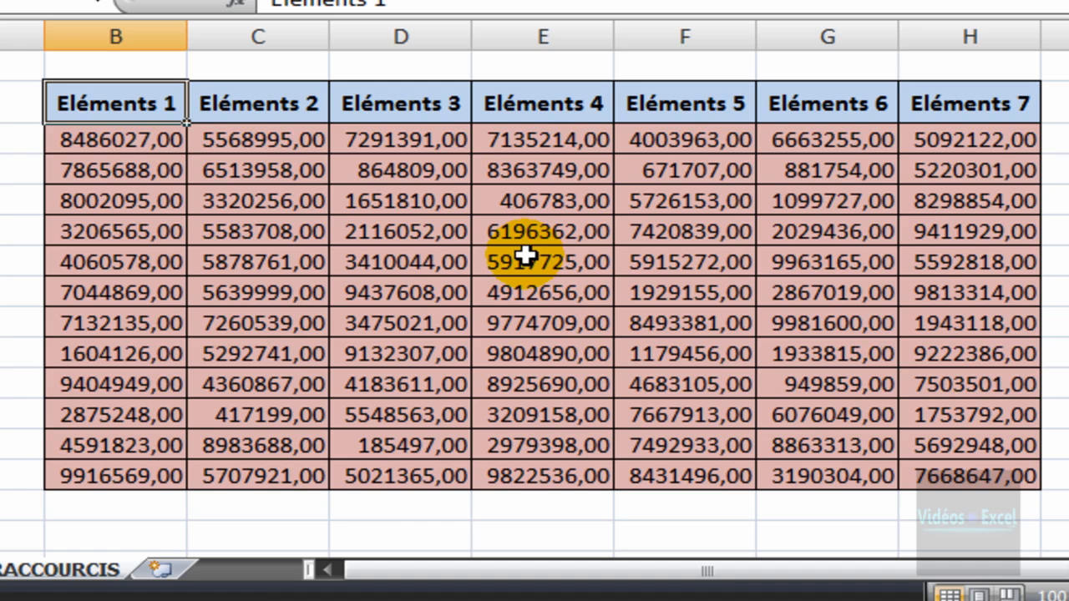
pyautogui.hotkey('ctrl', 'shift', 'Down')
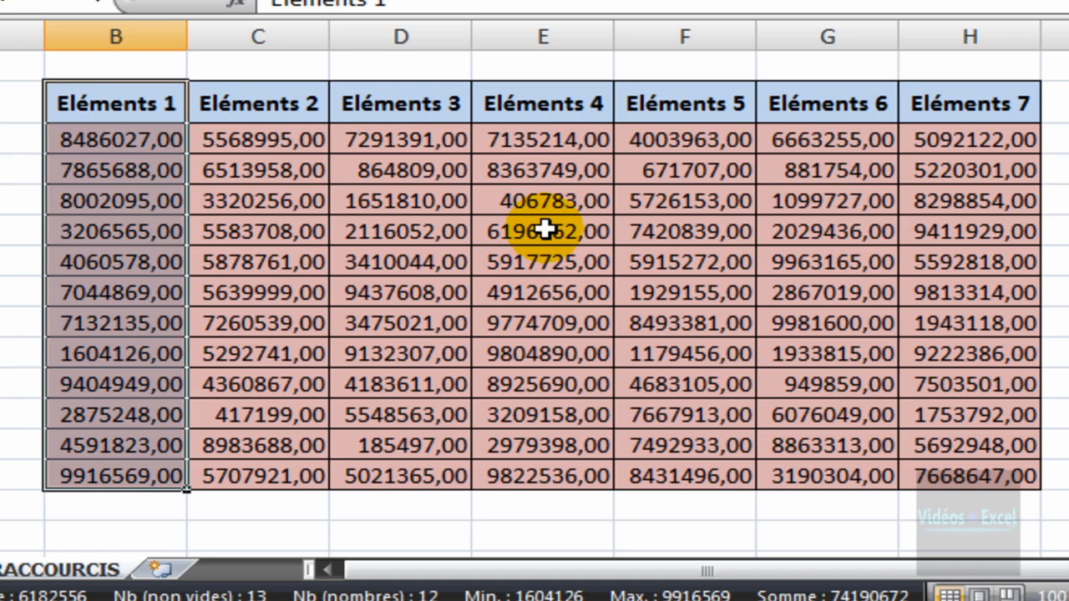
pyautogui.keyDown('ctrl'); pyautogui.click(393, 103); pyautogui.keyUp('ctrl')
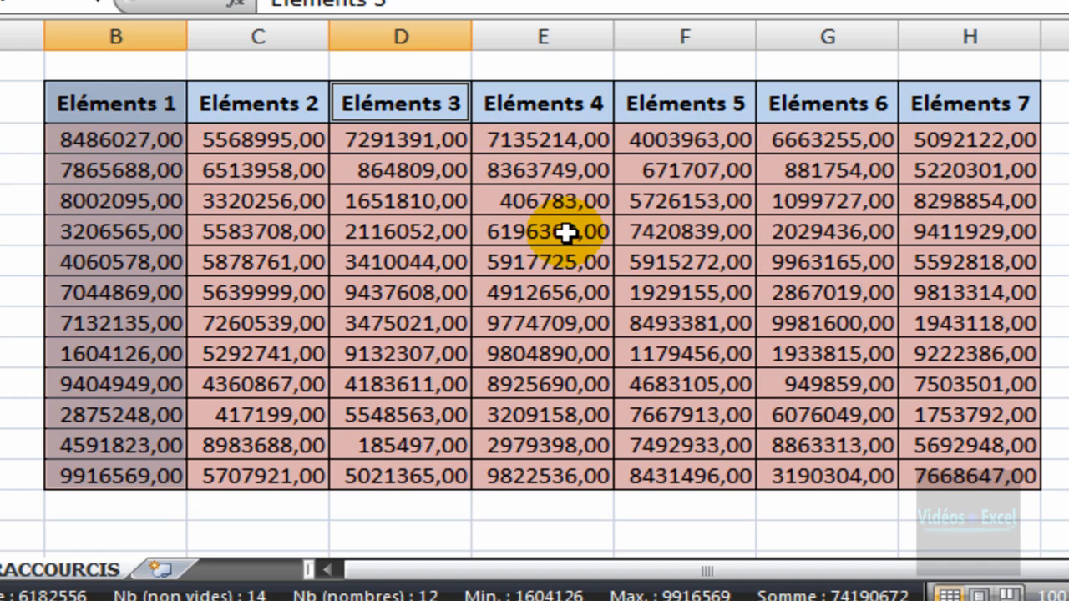
pyautogui.hotkey('ctrl', 'shift', 'Down')
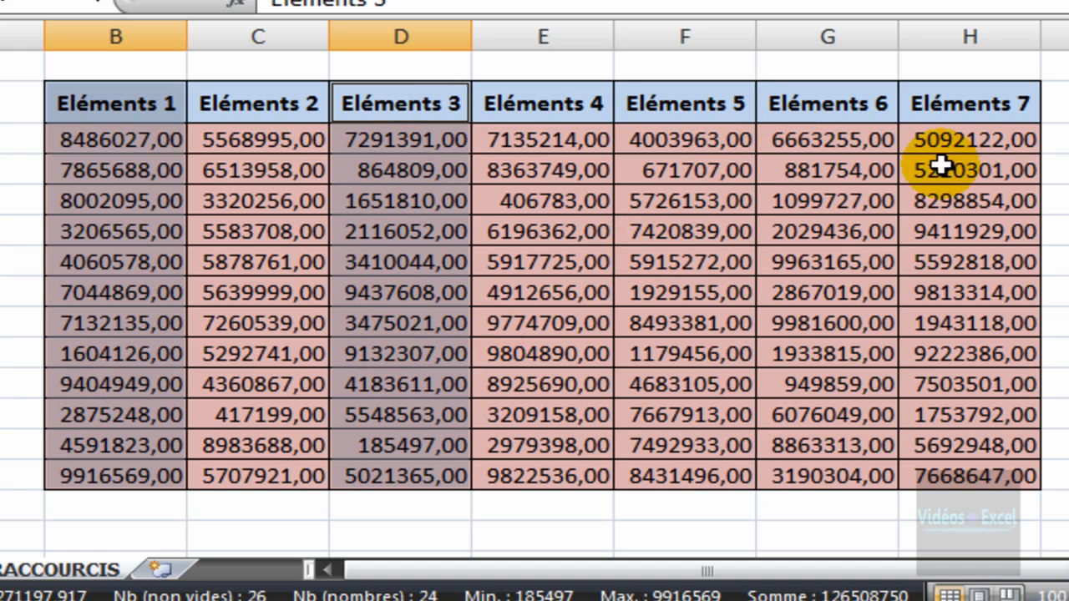
pyautogui.keyDown('ctrl'); pyautogui.click(705, 107); pyautogui.keyUp('ctrl')
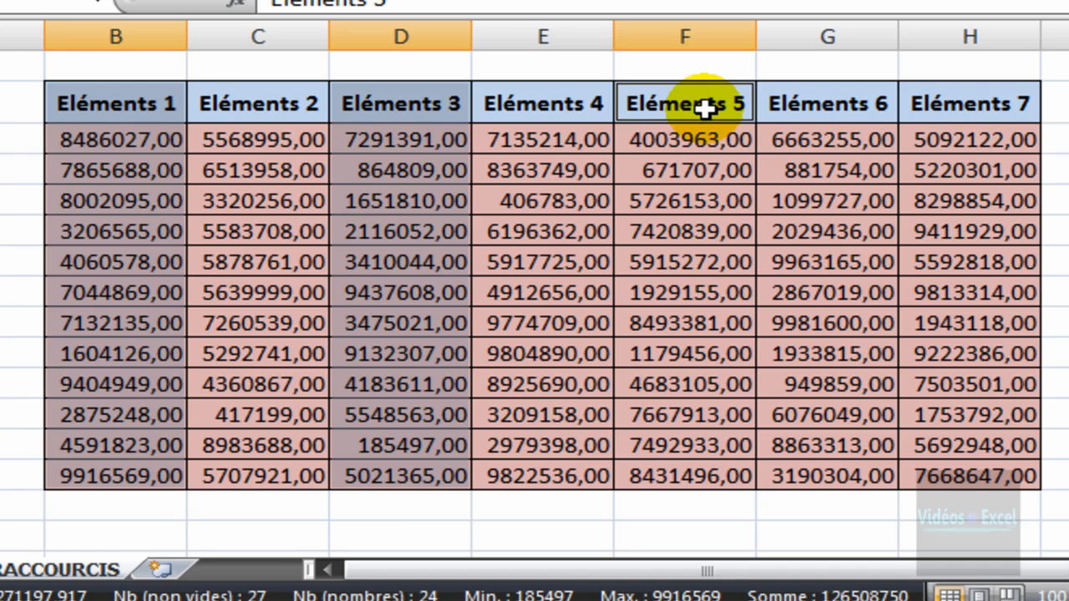
pyautogui.hotkey('ctrl', 'shift', 'Down')
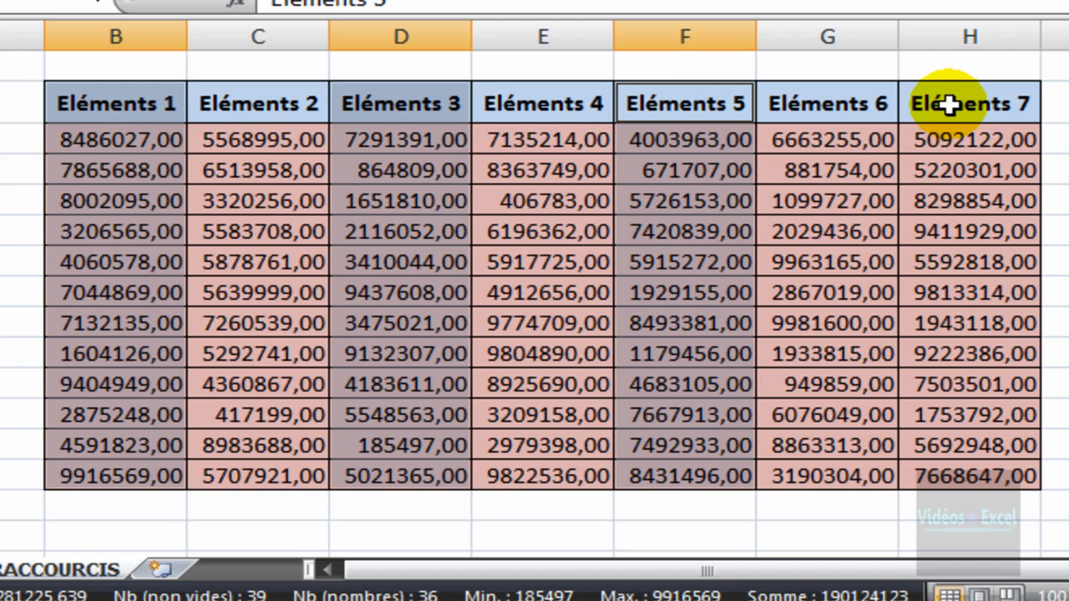
pyautogui.keyDown('ctrl'); pyautogui.click(950, 104); pyautogui.keyUp('ctrl')
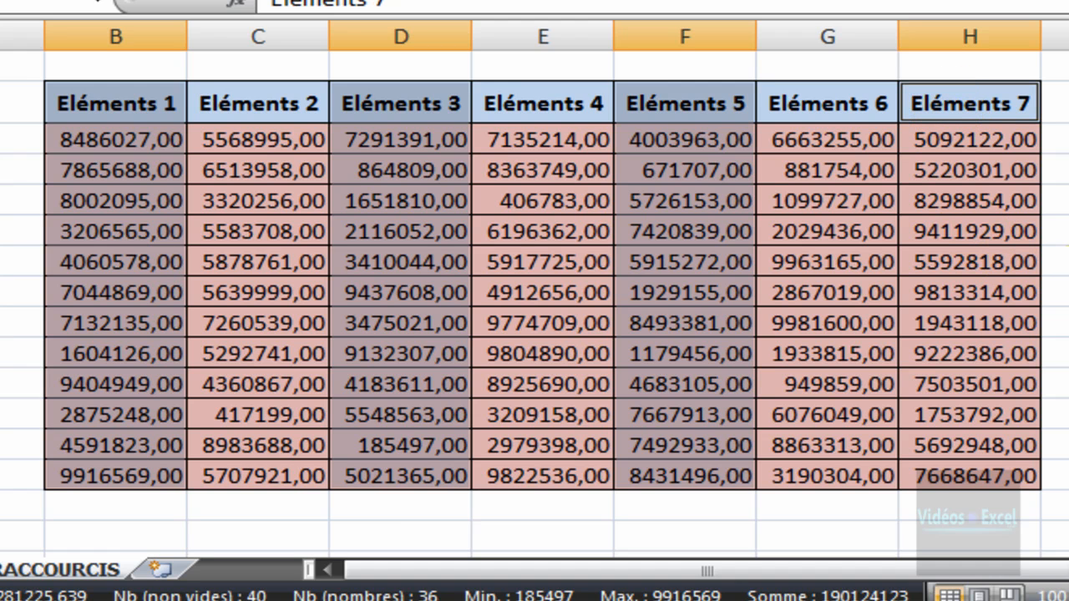
pyautogui.hotkey('ctrl', 'shift', 'Down')
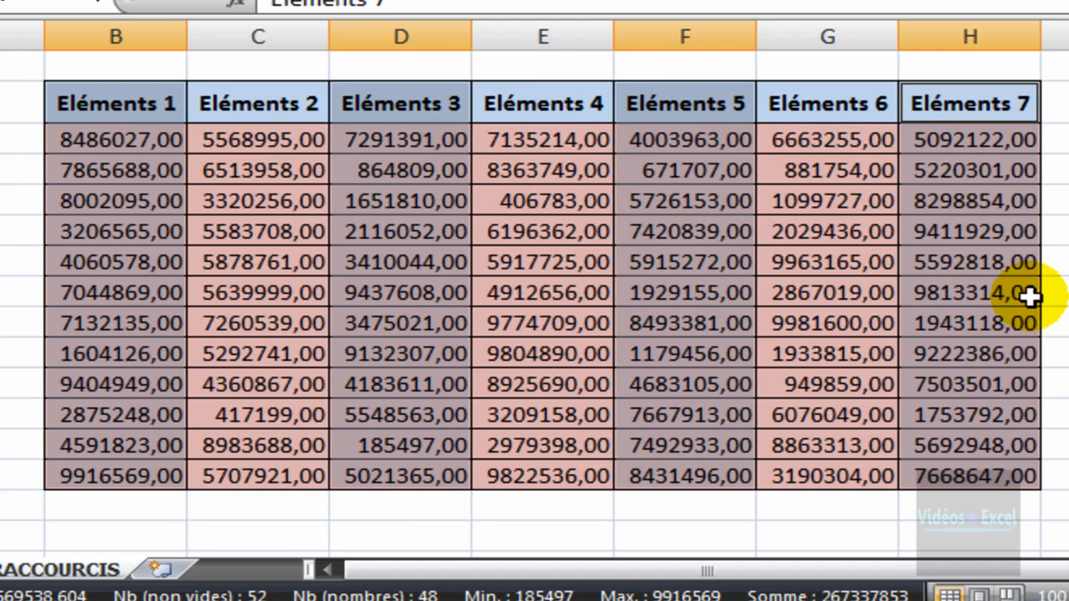
# Copy the four selected columns and paste them side by side in the blank area below the table, starting in column B
pyautogui.hotkey('ctrl', 'c')
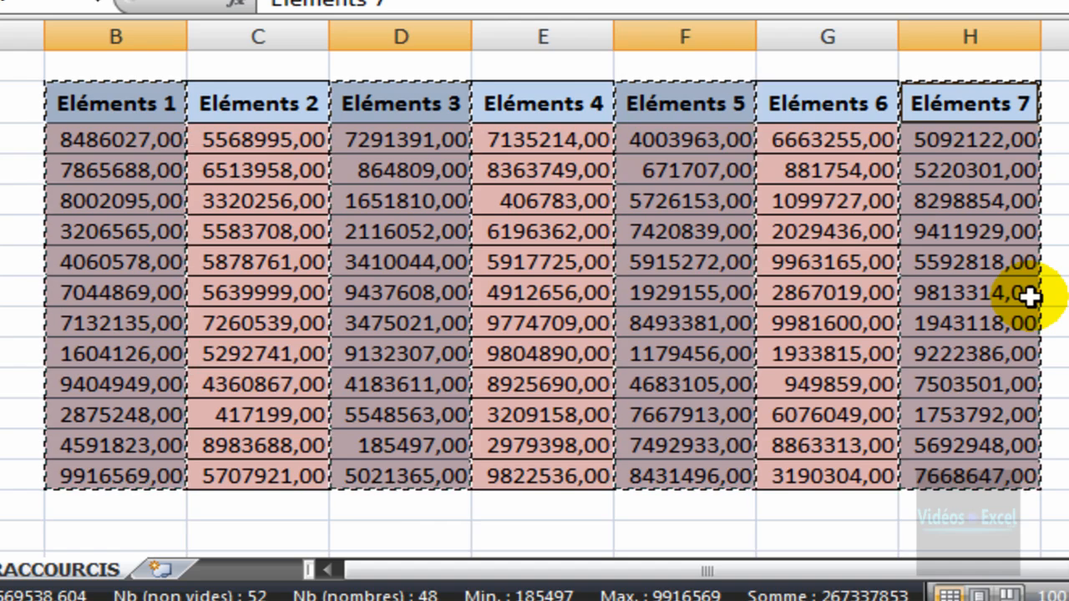
pyautogui.scroll(-6, 1030, 296)
pyautogui.click(154, 139)
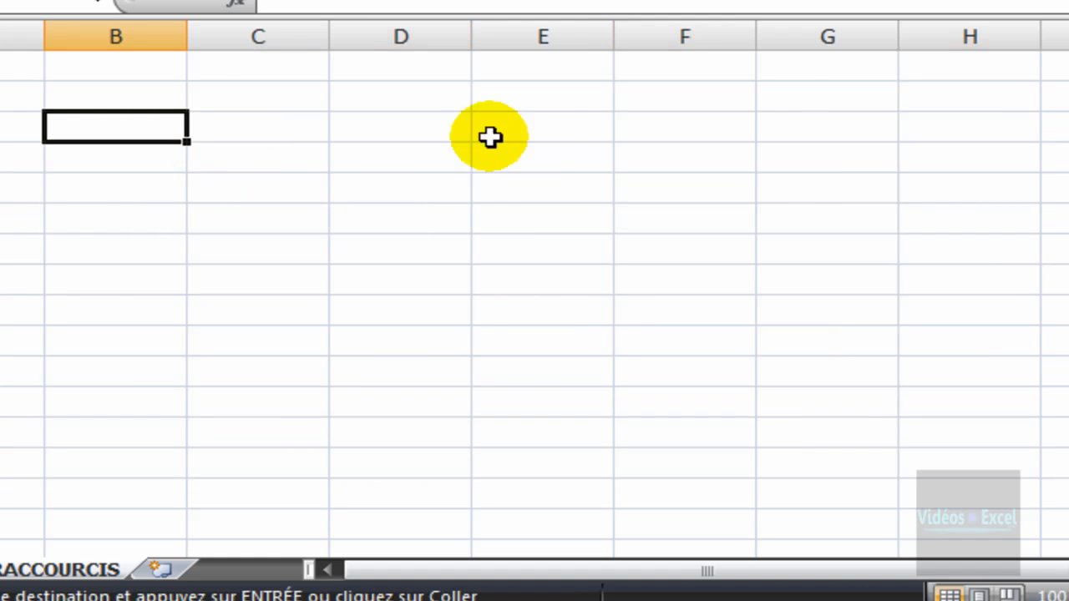
pyautogui.press('Return')
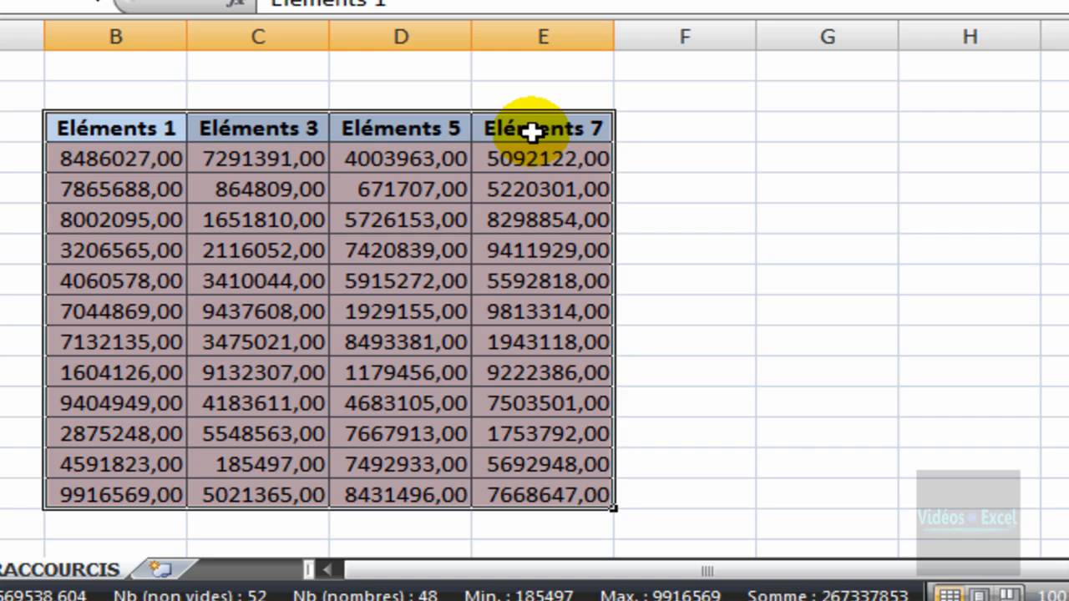
pyautogui.click(250, 247)
pyautogui.click(115, 209)
pyautogui.click(377, 150)
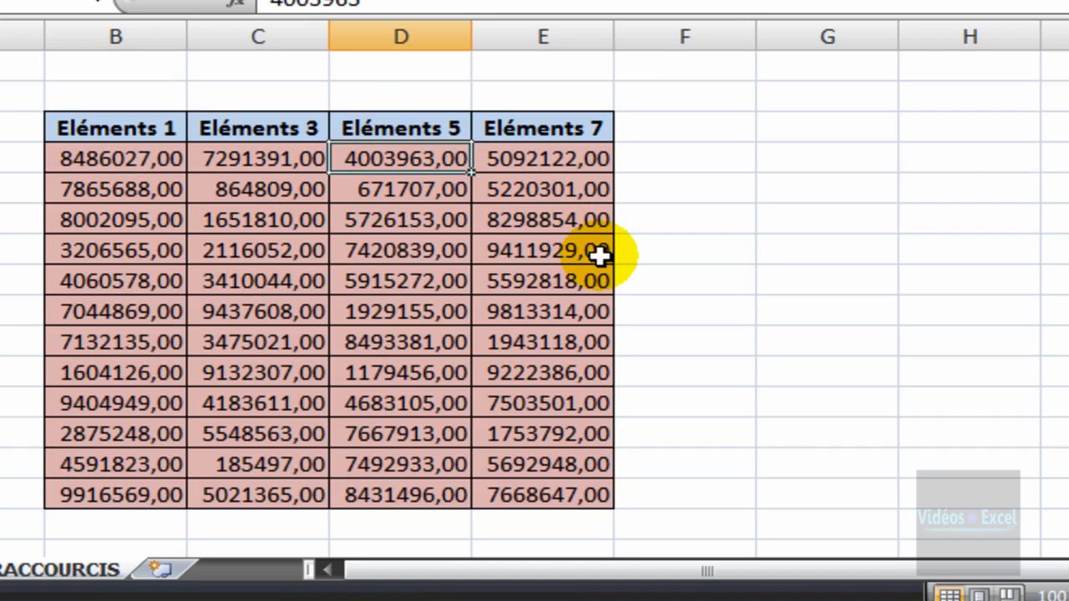